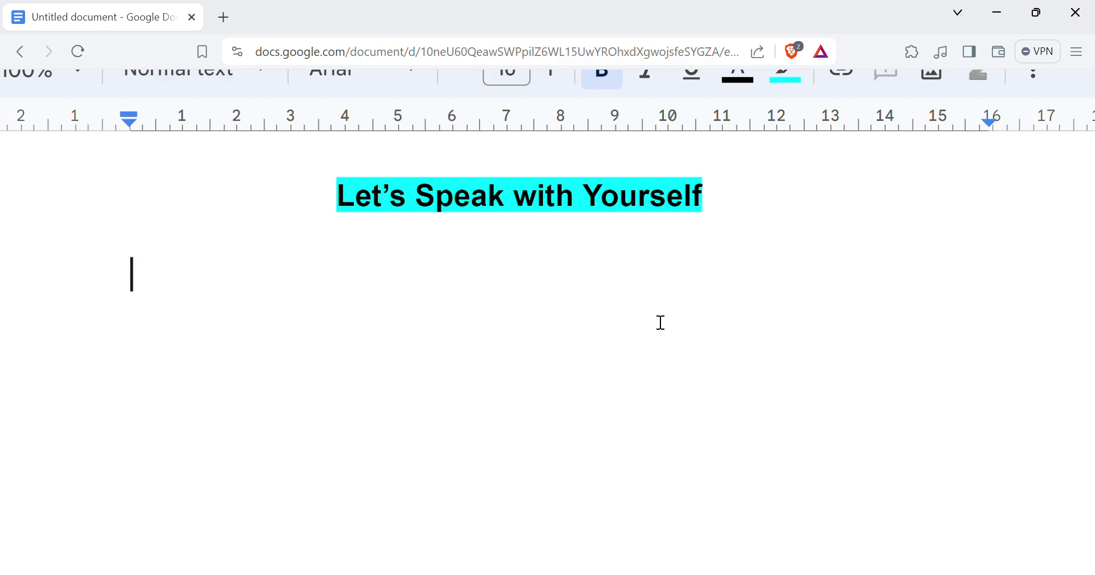
# Type 'I can see a fan.' under the title and start a second line 'I can see a door.'.
pyautogui.write('Let')
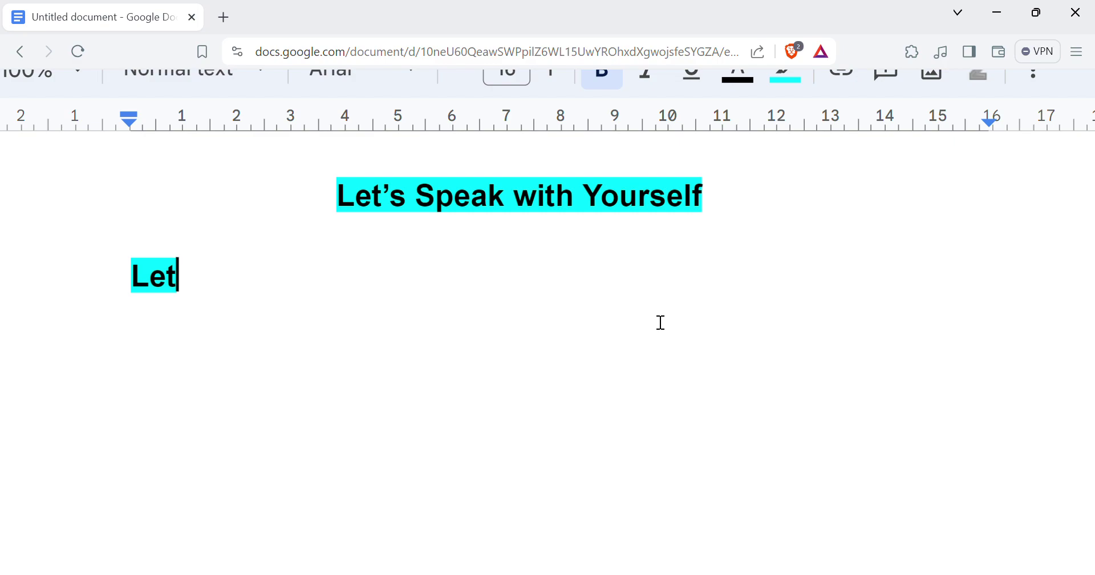
pyautogui.press('BackSpace')
pyautogui.press('BackSpace')
pyautogui.press('BackSpace')
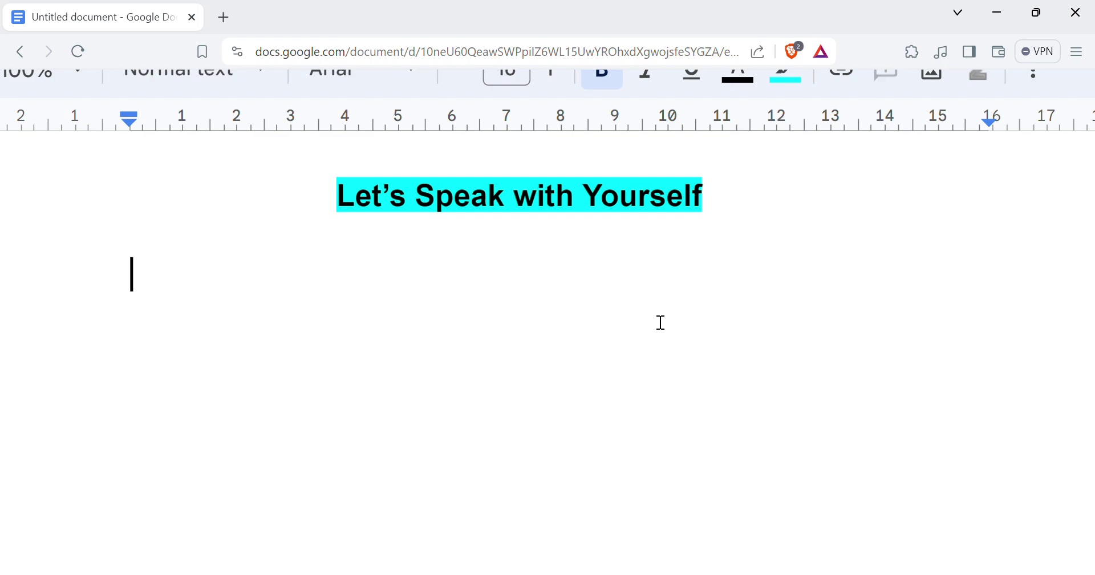
pyautogui.write('I can ')
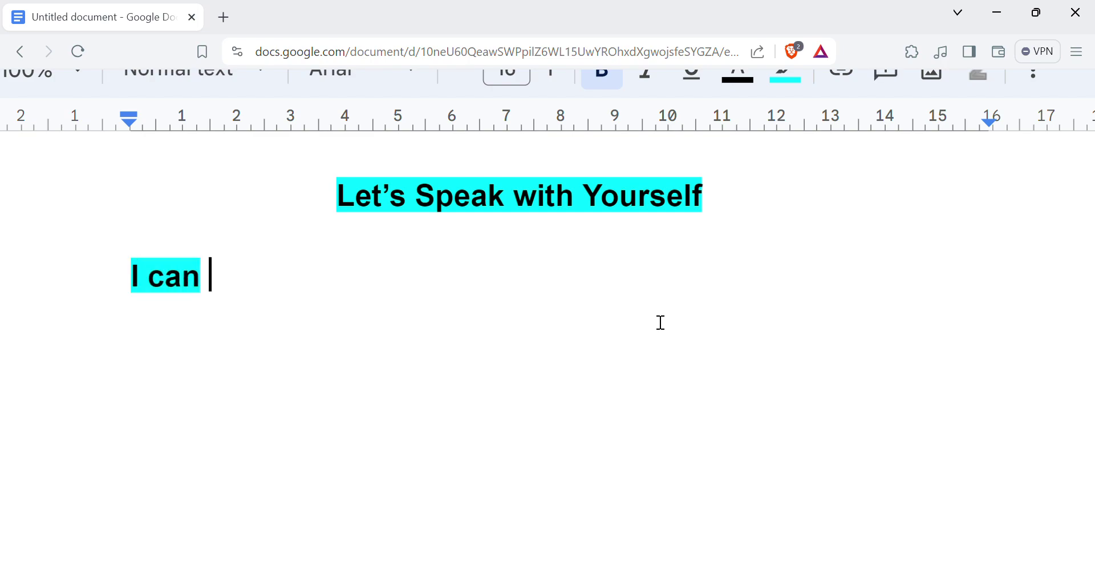
pyautogui.write('see')
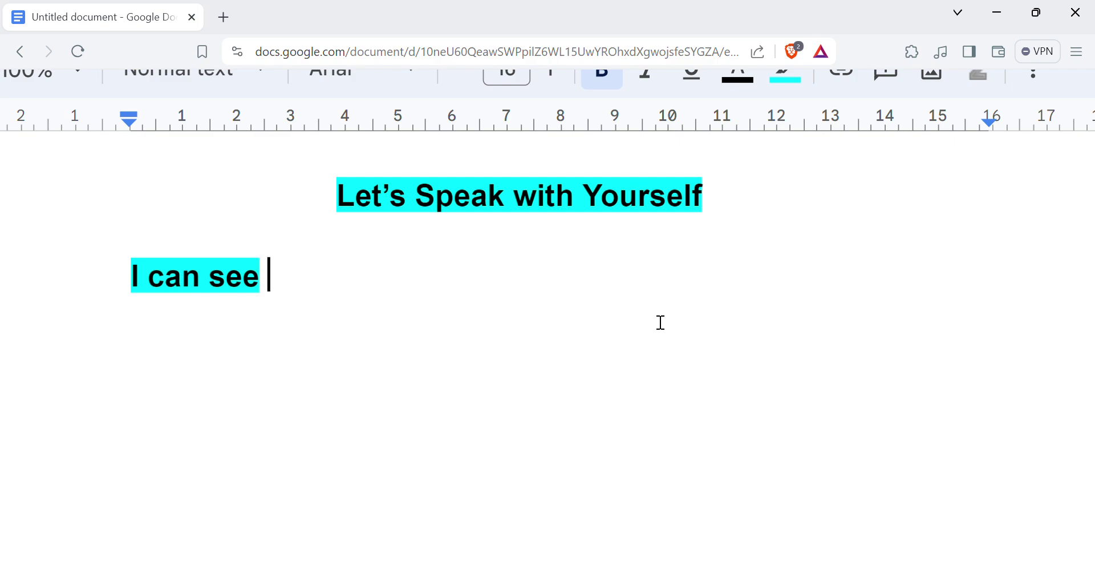
pyautogui.write(' a fan')
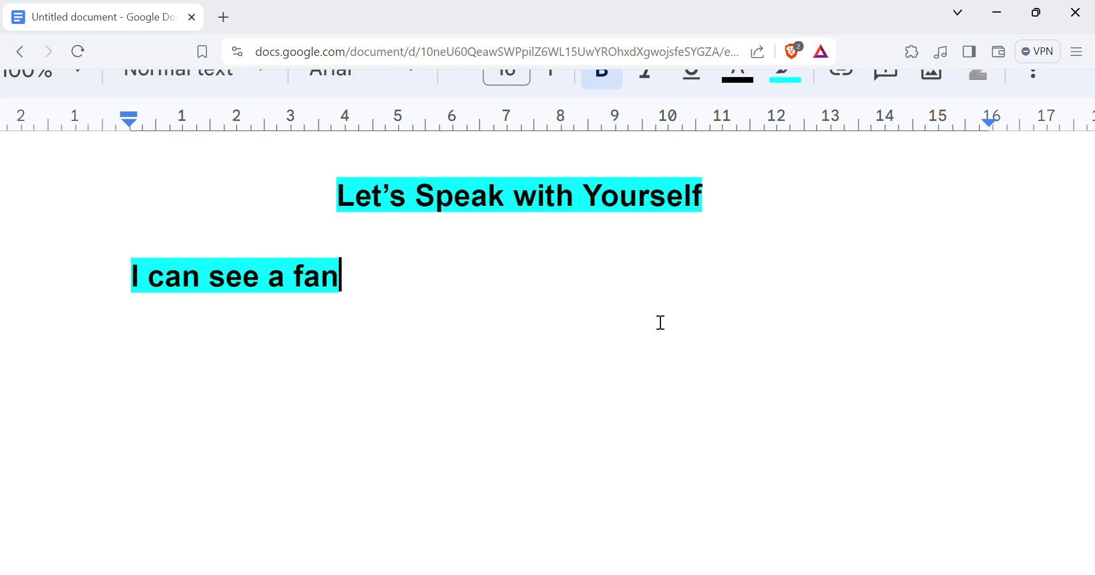
pyautogui.press('BackSpace')
pyautogui.write('.')
pyautogui.press('Return')
pyautogui.write('I can see ')
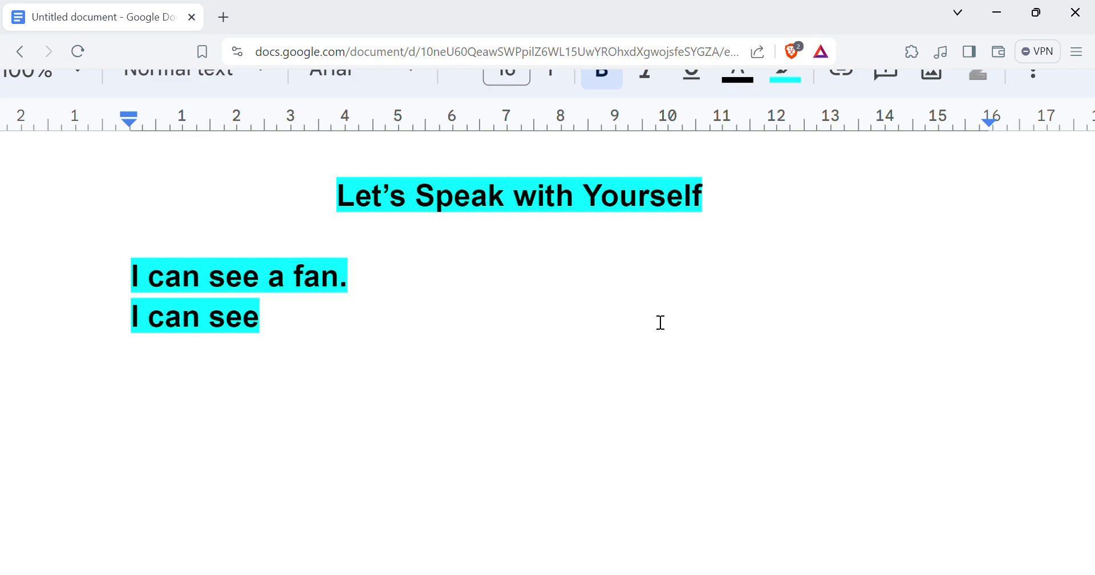
pyautogui.write('a door.')
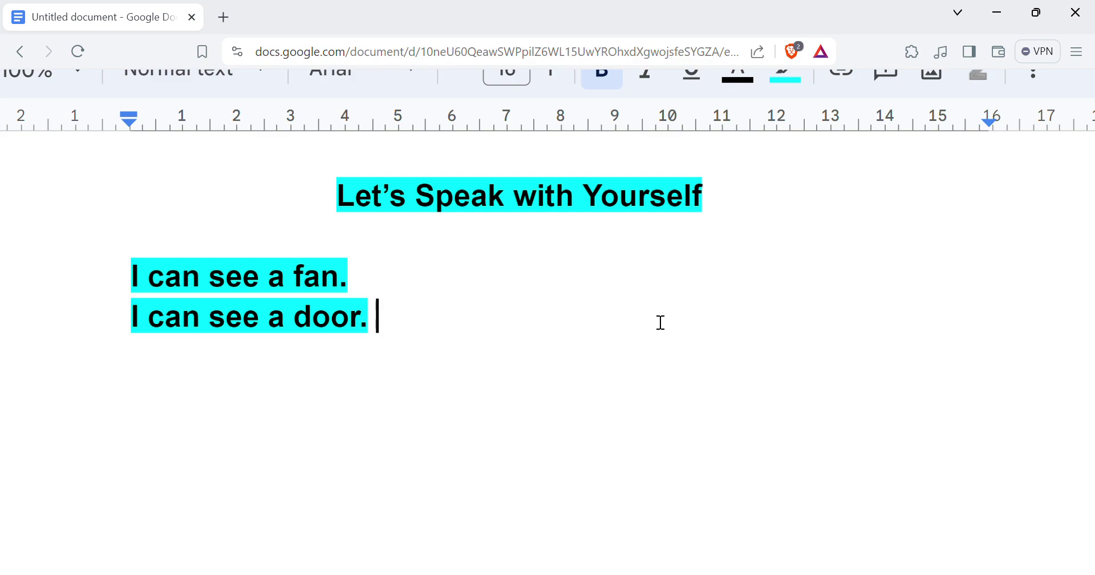
# Rewrite the first two sentences as 'I can see my mom.' and 'I can see my dad.'.
pyautogui.press('BackSpace')
pyautogui.press('BackSpace')
pyautogui.press('BackSpace')
pyautogui.press('BackSpace')
pyautogui.press('BackSpace')
pyautogui.press('BackSpace')
pyautogui.press('BackSpace')
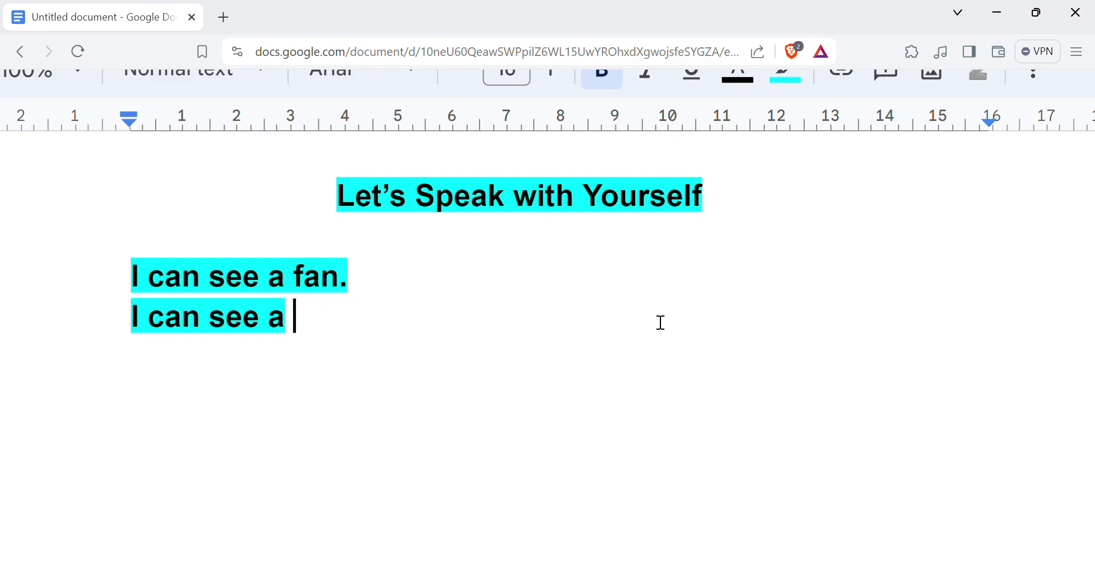
pyautogui.write('my ')
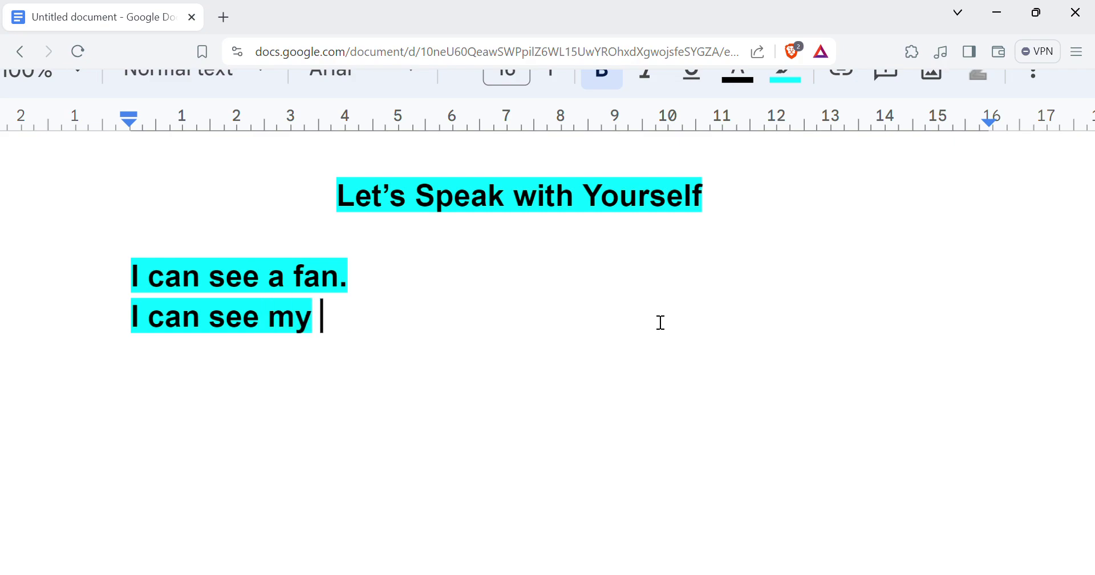
pyautogui.write('dad.')
pyautogui.press('Up')
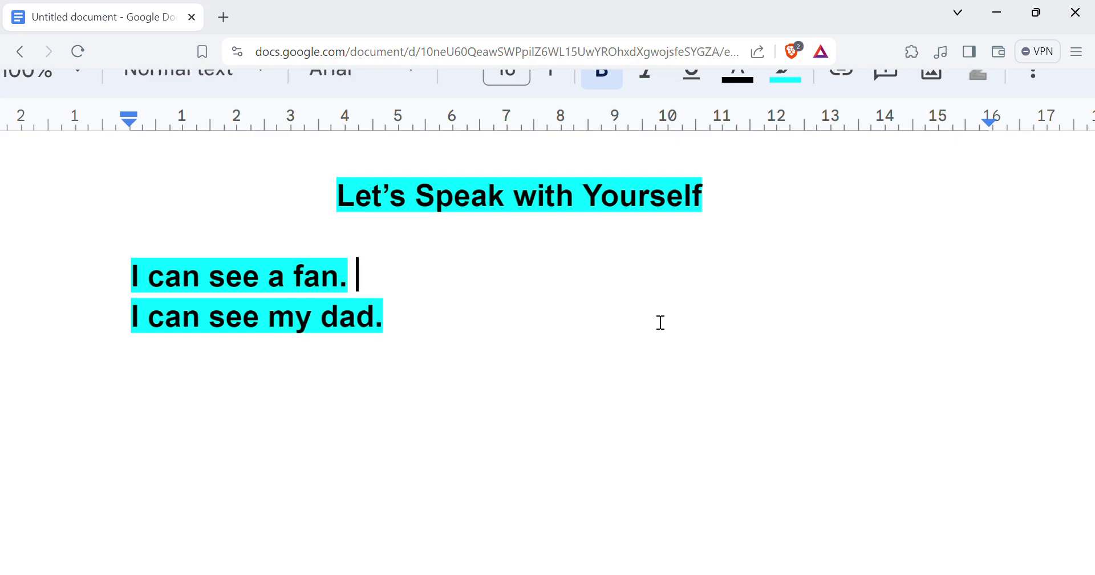
pyautogui.press('BackSpace')
pyautogui.press('BackSpace')
pyautogui.press('BackSpace')
pyautogui.press('BackSpace')
pyautogui.press('BackSpace')
pyautogui.press('BackSpace')
pyautogui.press('BackSpace')
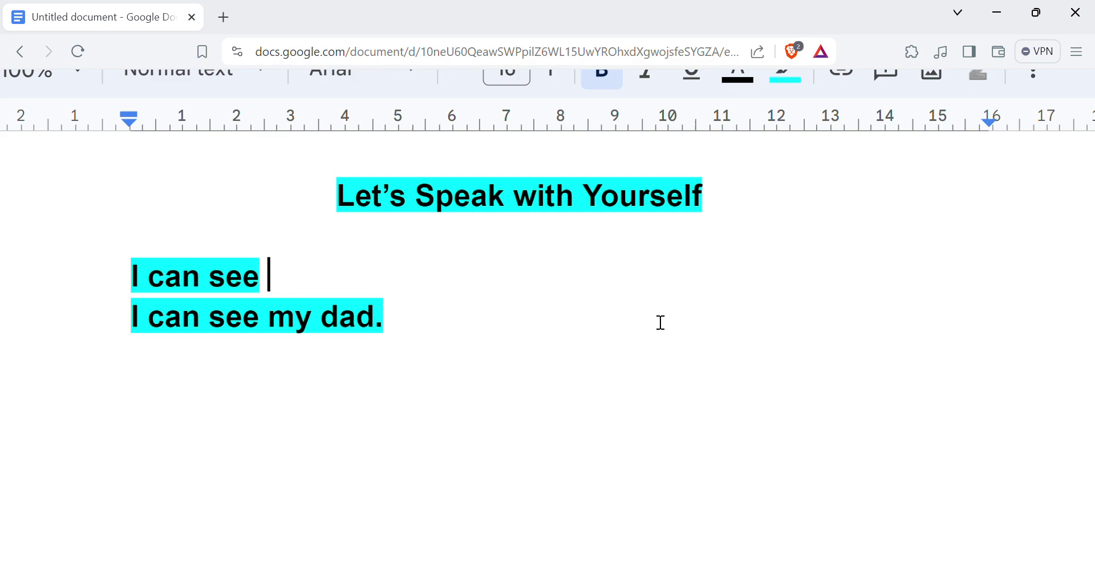
pyautogui.write('my mom.')
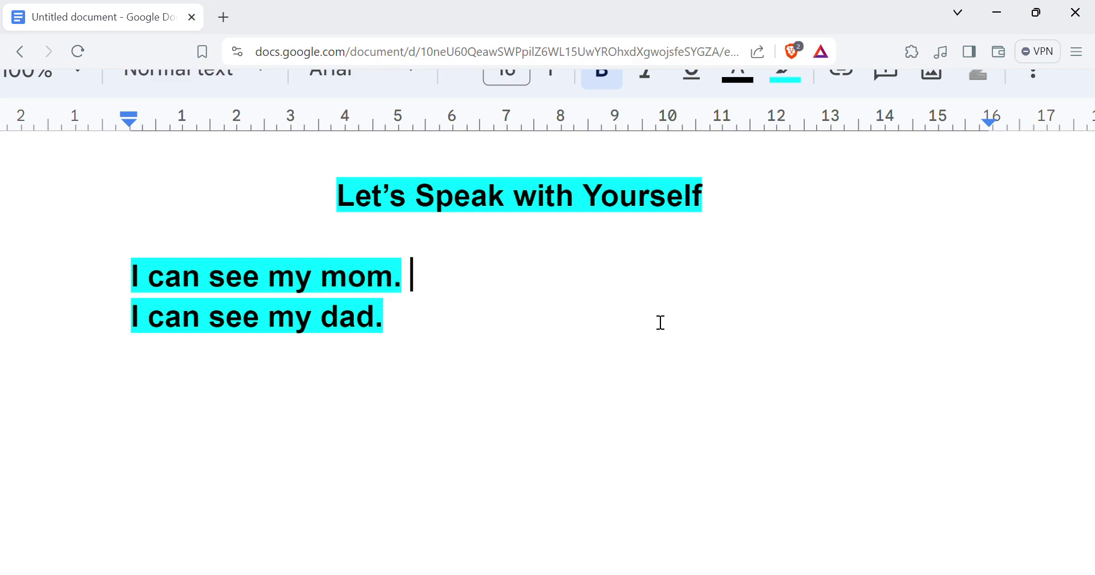
pyautogui.press('Down')
# Add the lines 'I can see my sister.' and 'I can see my brother.'.
pyautogui.press('Return')
pyautogui.write('I can see m')
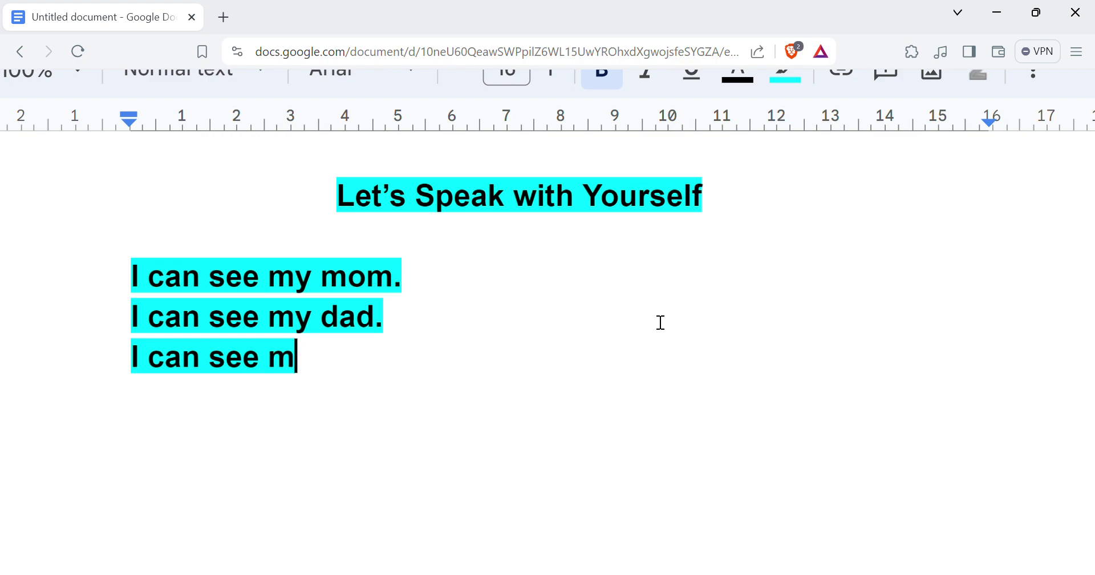
pyautogui.write('y sister.')
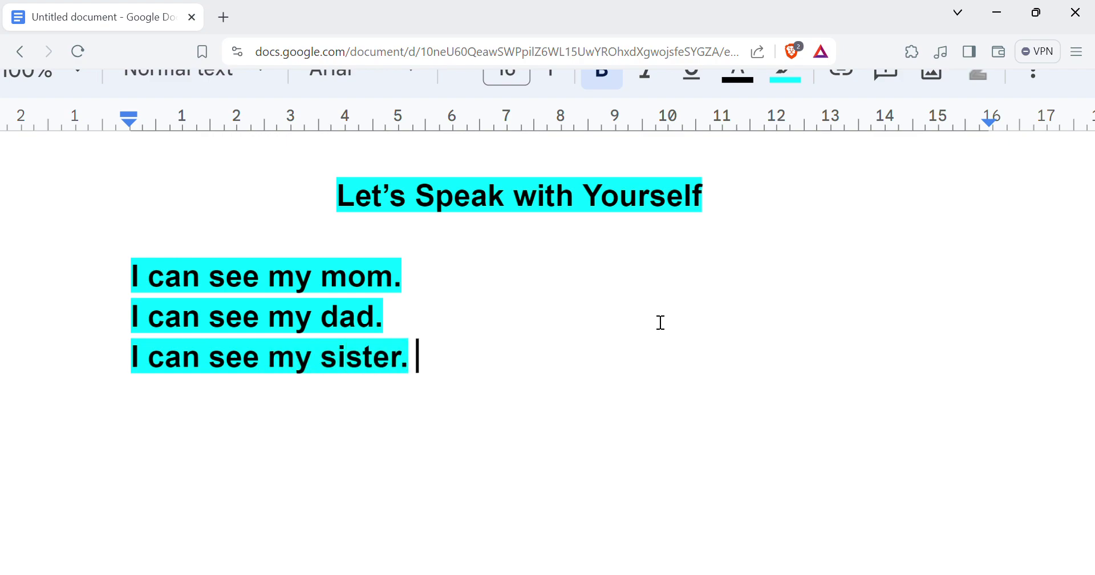
pyautogui.press('Return')
pyautogui.write('I can see')
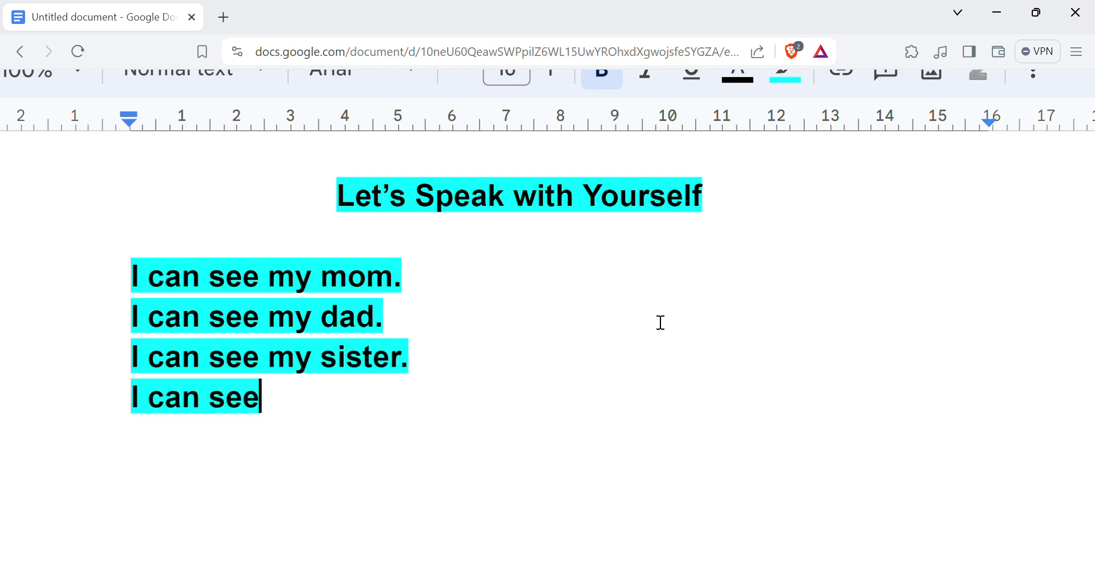
pyautogui.write(' my brother.')
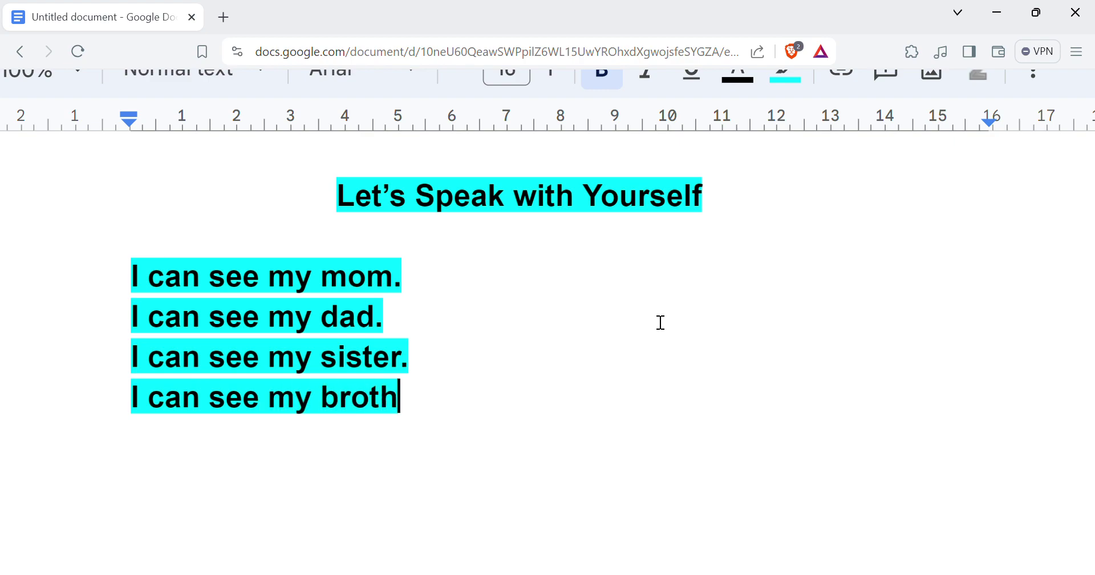
pyautogui.press('BackSpace')
pyautogui.write('.')
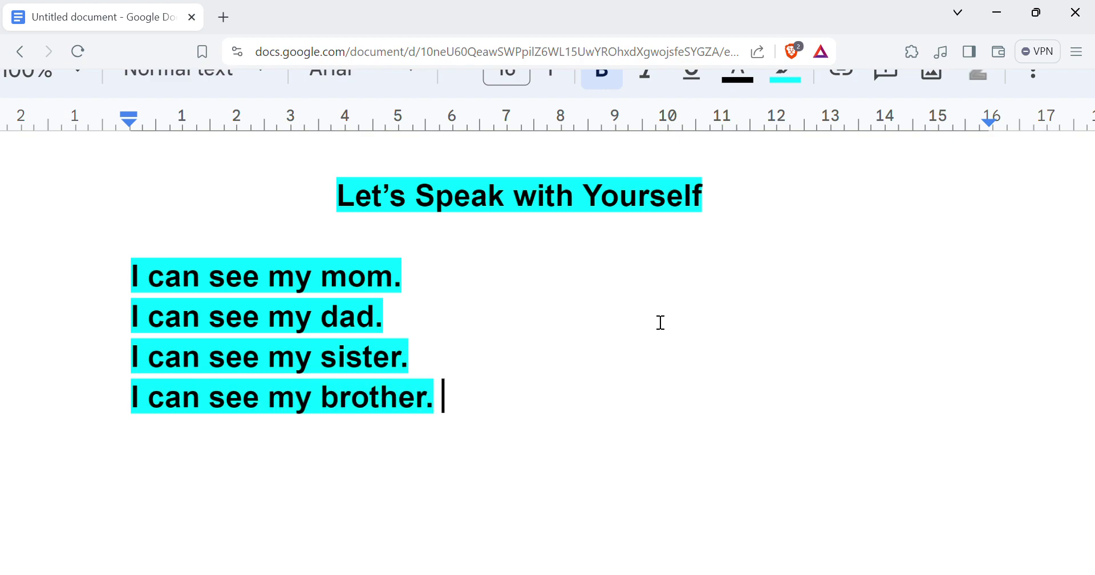
# Add the lines 'I can see my grandma.' and 'I can see my grand-pa.'.
pyautogui.press('Return')
pyautogui.write('I ca')
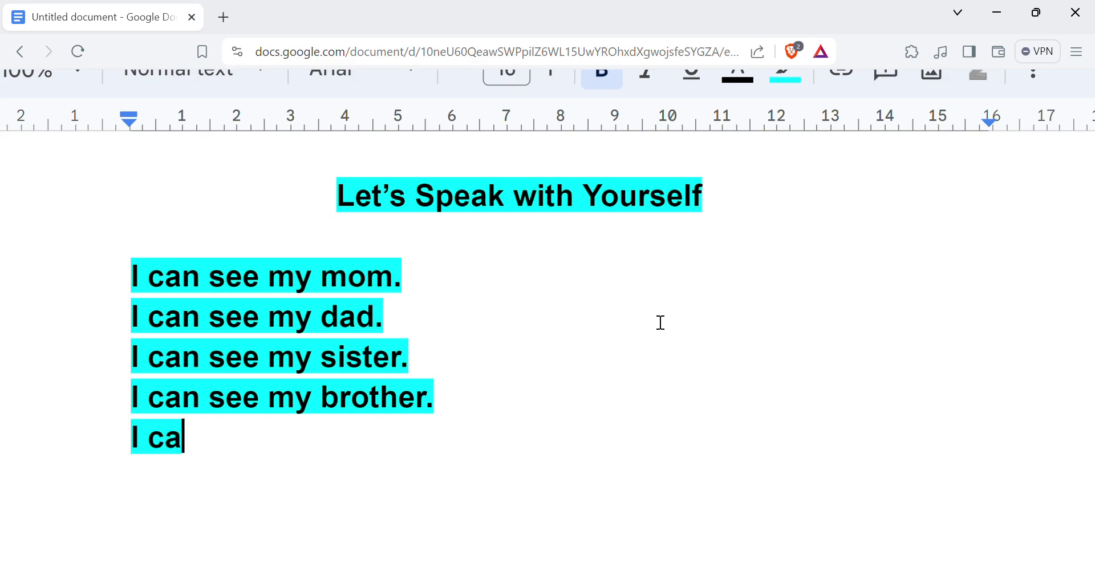
pyautogui.write('n see my g')
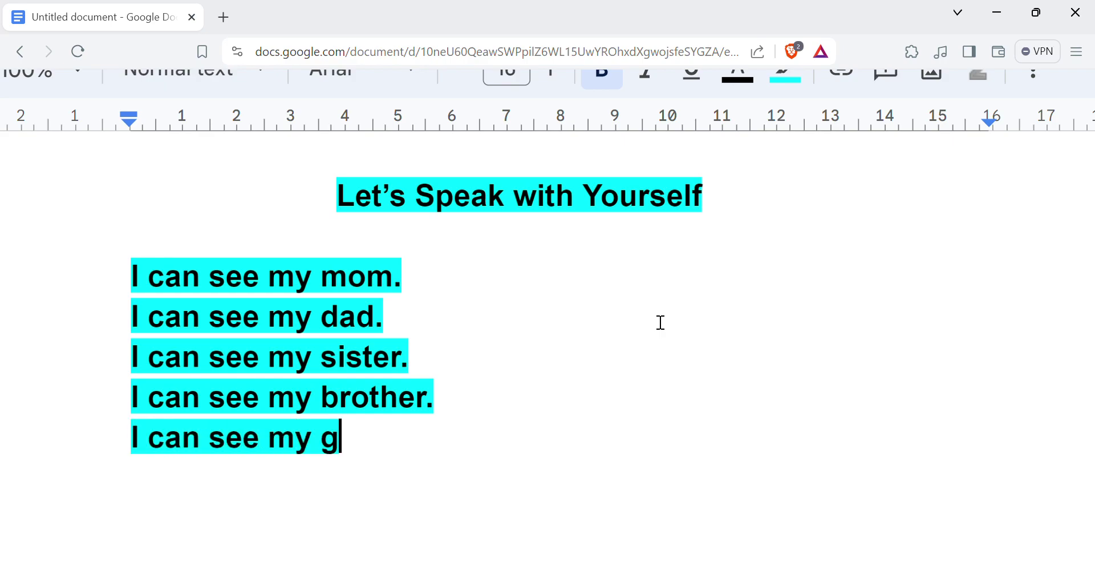
pyautogui.write('randma.')
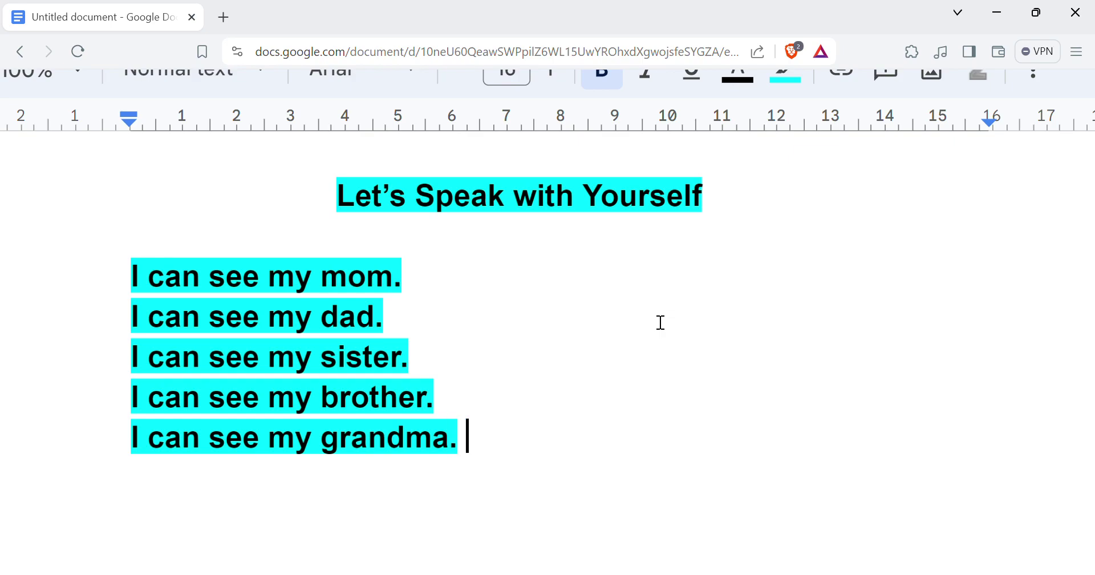
pyautogui.press('Return')
pyautogui.write('I can see my grand-pa')
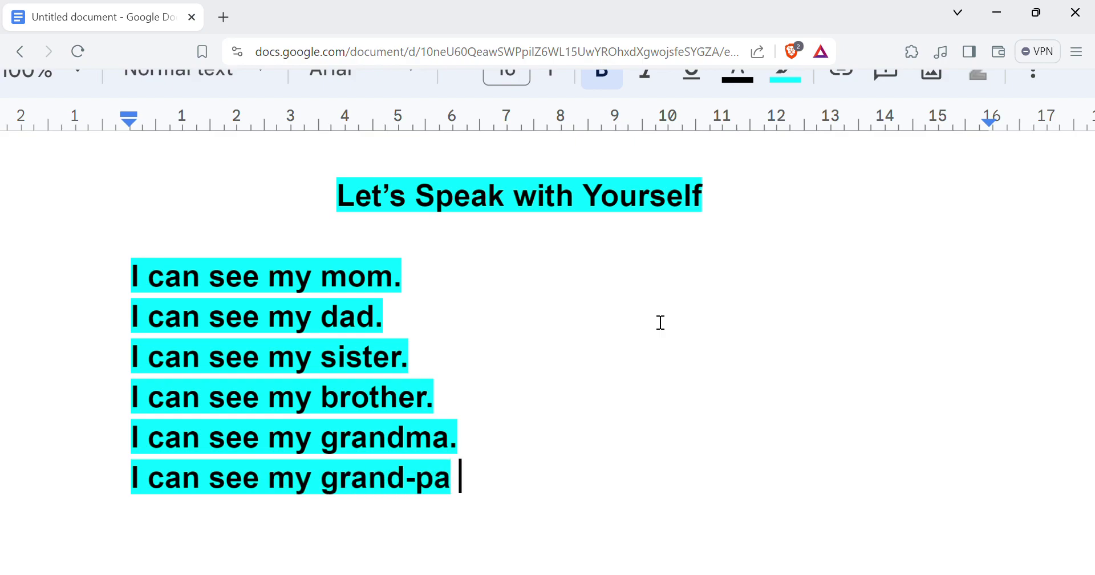
pyautogui.press('BackSpace')
pyautogui.write('.')
# Scroll through the document to review the title and the six highlighted sentences.
pyautogui.scroll(-2, 661, 323)
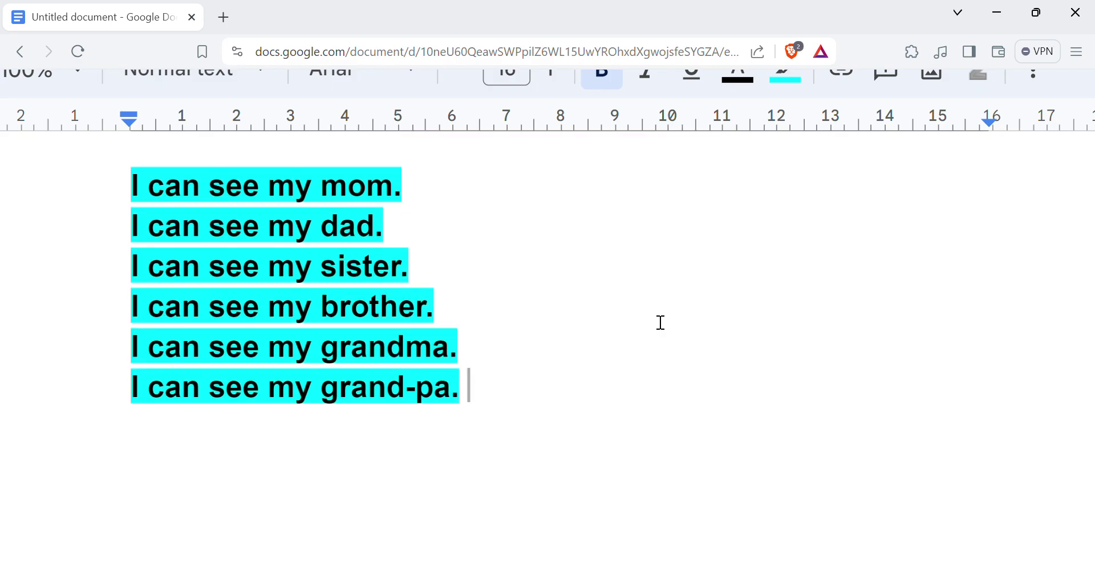
pyautogui.scroll(4, 661, 323)
pyautogui.scroll(-3, 660, 322)
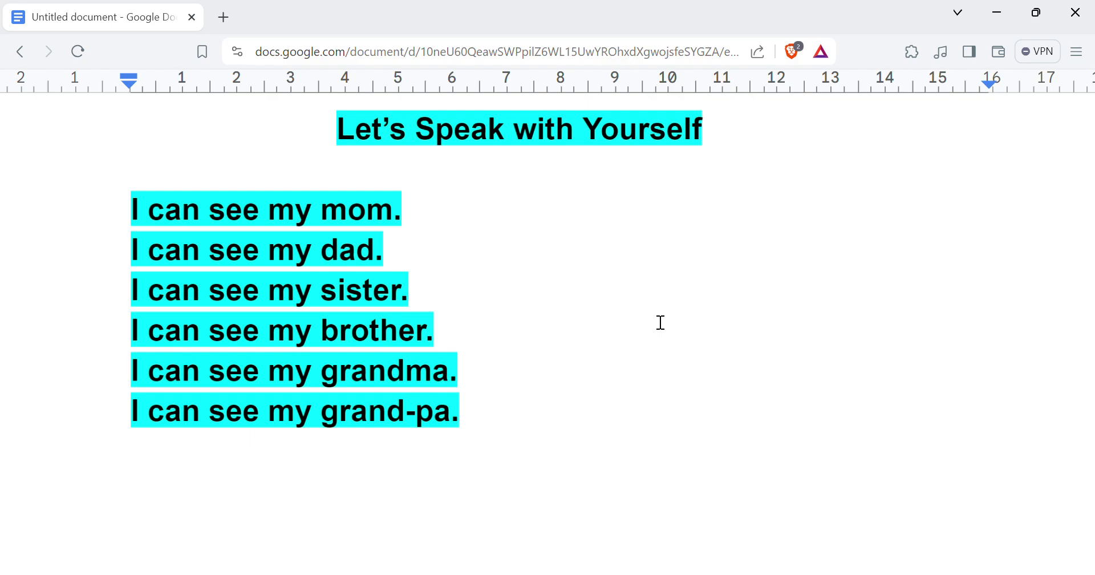
# Extend the mom sentence to end 'cooking in the kitchen.'.
pyautogui.click(460, 220)
pyautogui.press('BackSpace')
pyautogui.write('cooki')
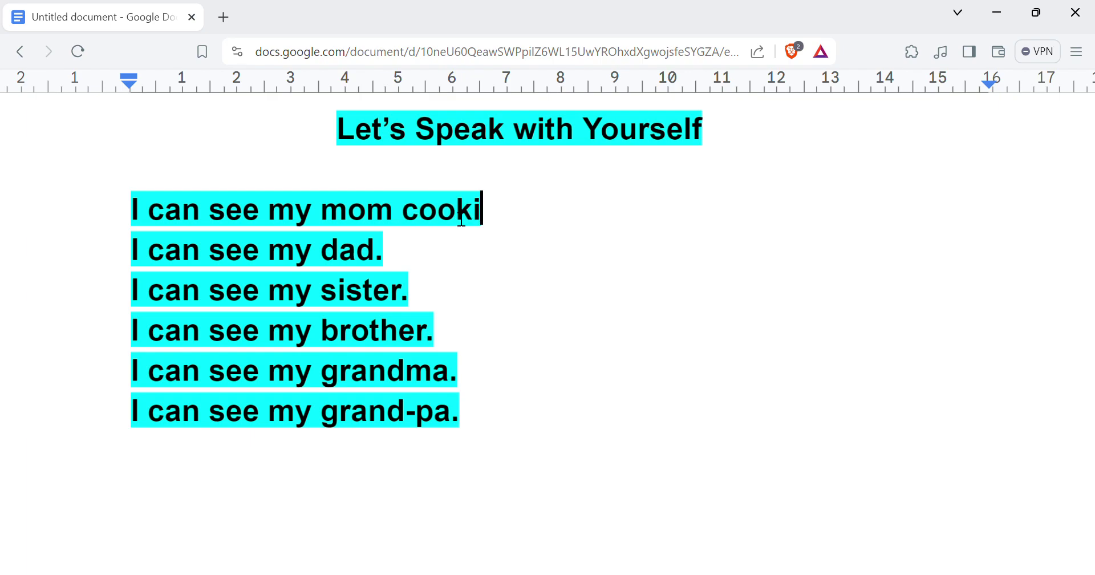
pyautogui.write('ng in the kit')
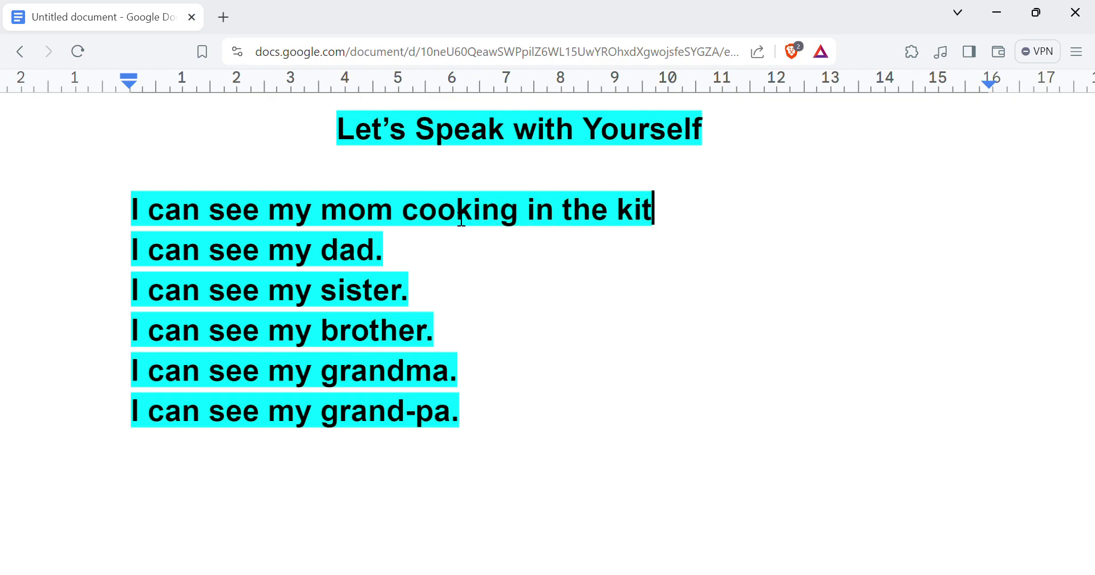
pyautogui.write('chen')
pyautogui.press('BackSpace')
pyautogui.write('.')
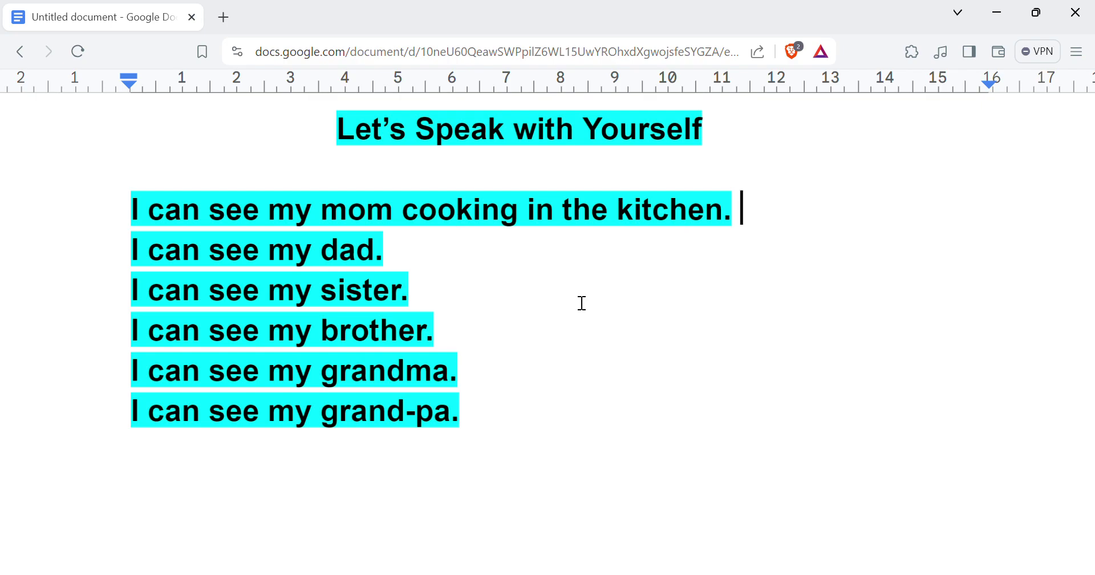
# Extend the dad sentence with 'working by his desk, don't know what.'.
pyautogui.click(465, 265)
pyautogui.press('BackSpace')
pyautogui.press('BackSpace')
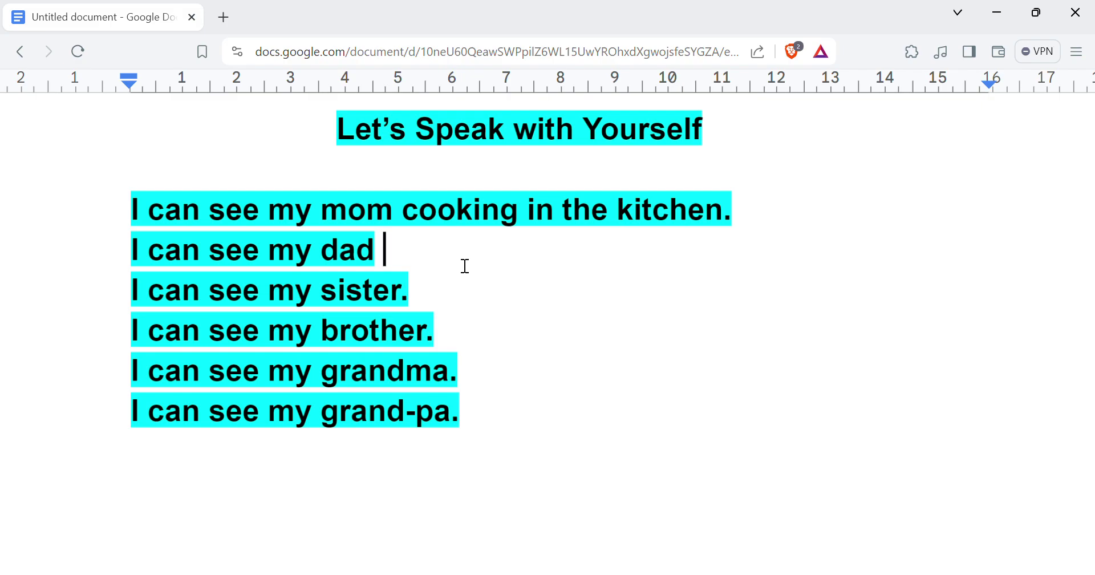
pyautogui.write('working ')
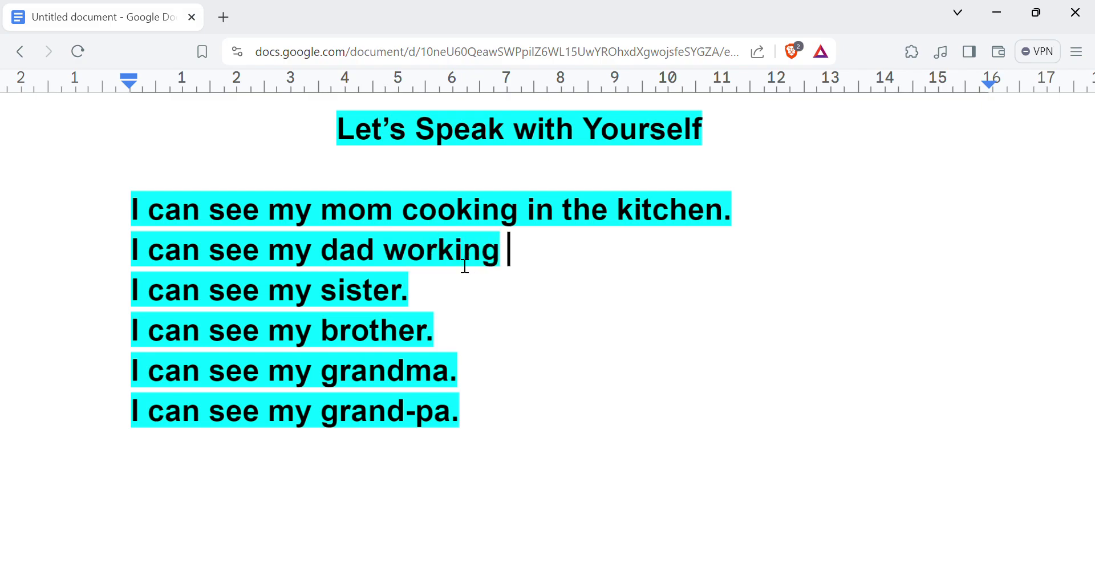
pyautogui.write('by his ')
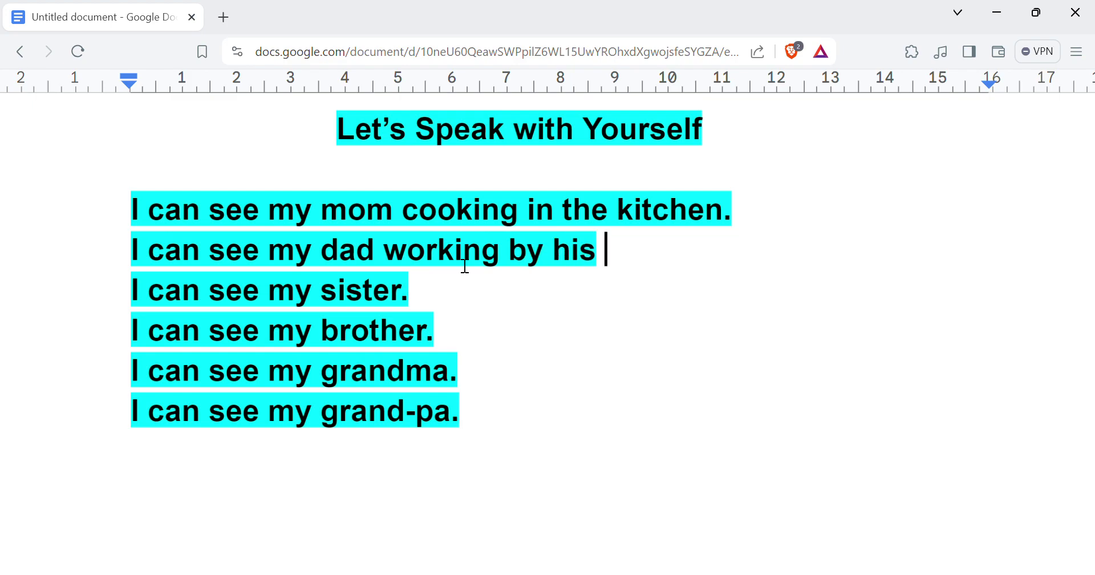
pyautogui.write('desk')
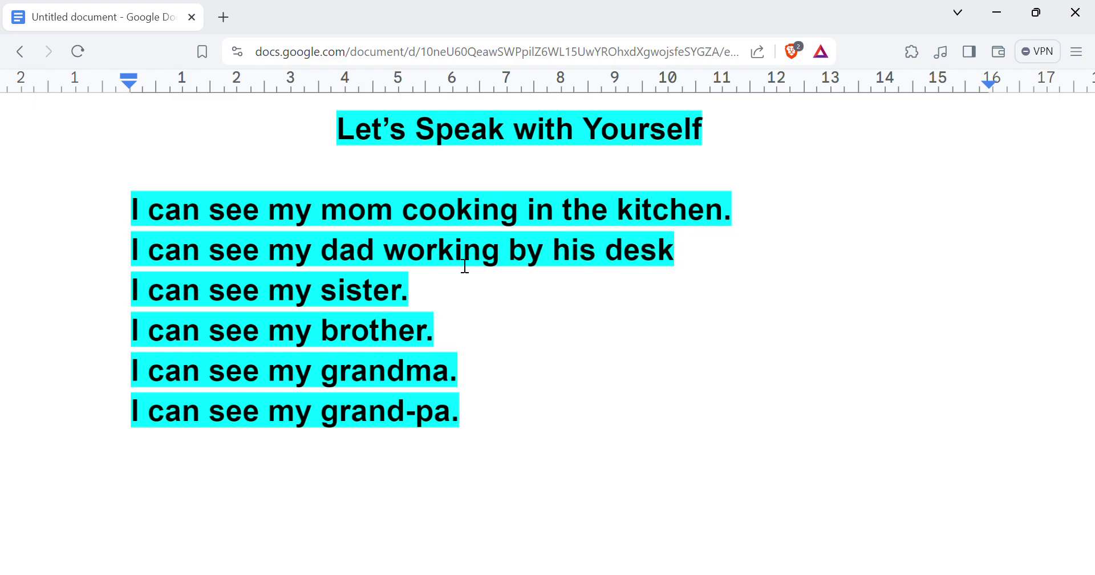
pyautogui.write(", don't k")
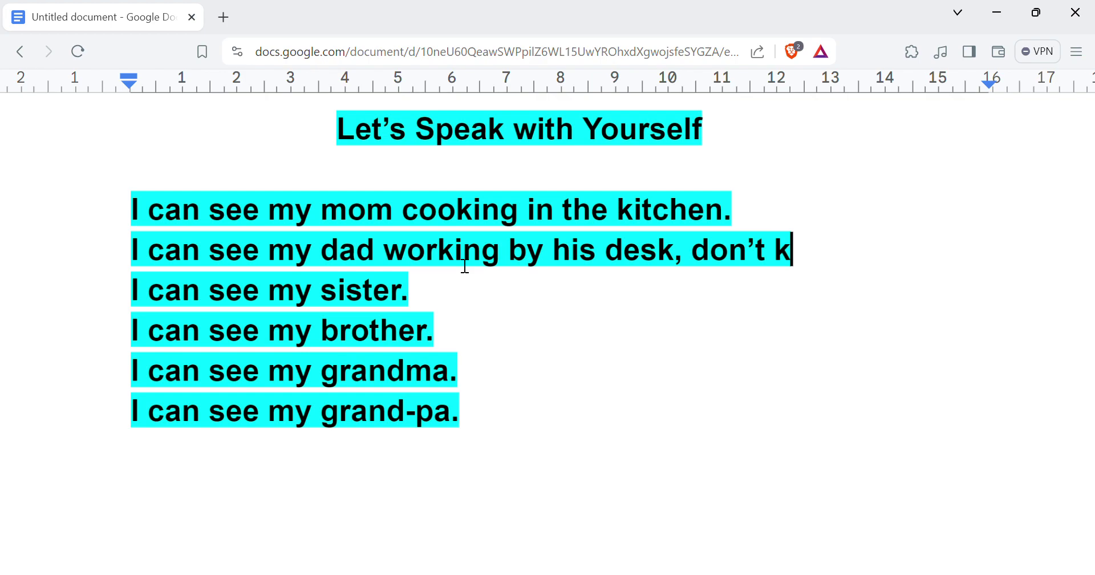
pyautogui.write('now what.,')
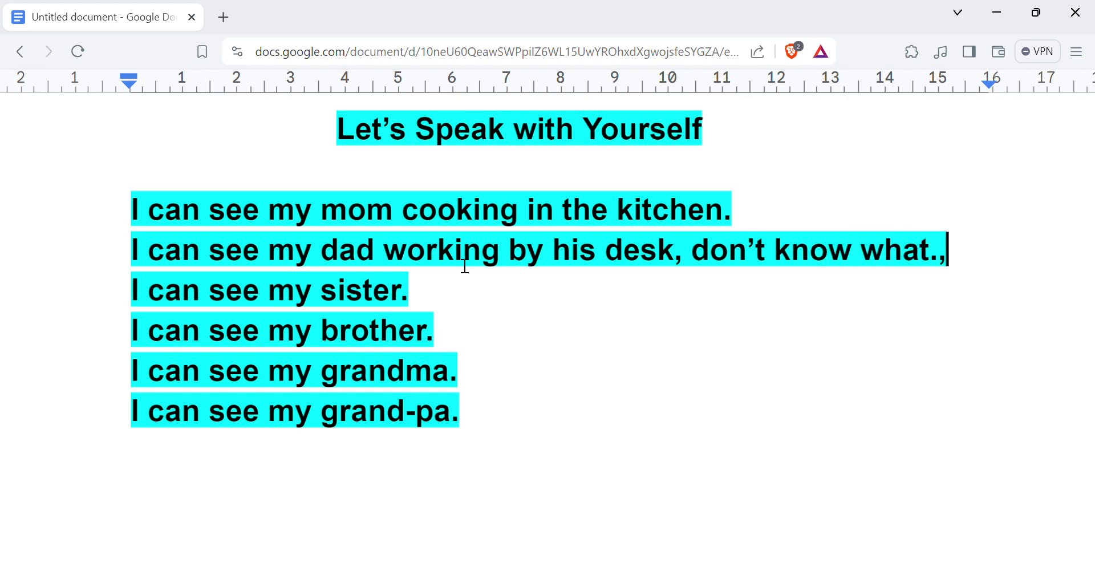
pyautogui.press('BackSpace')
# Replace the sister sentence's period with 'talking louder over the phone with someone I don't know.'.
pyautogui.press('Down')
pyautogui.press('BackSpace')
pyautogui.write('t')
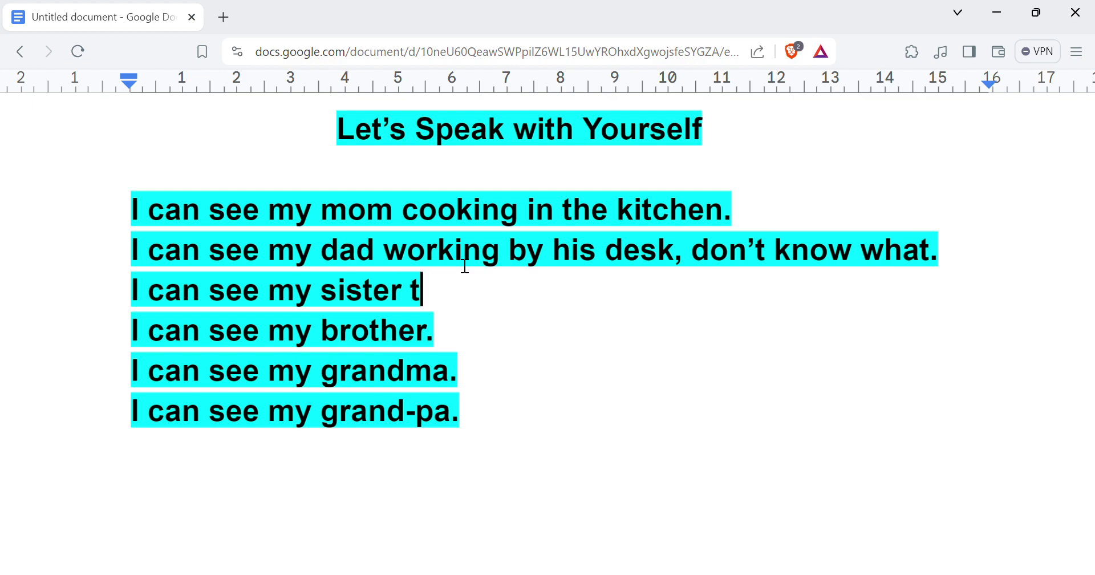
pyautogui.write('alking louder ')
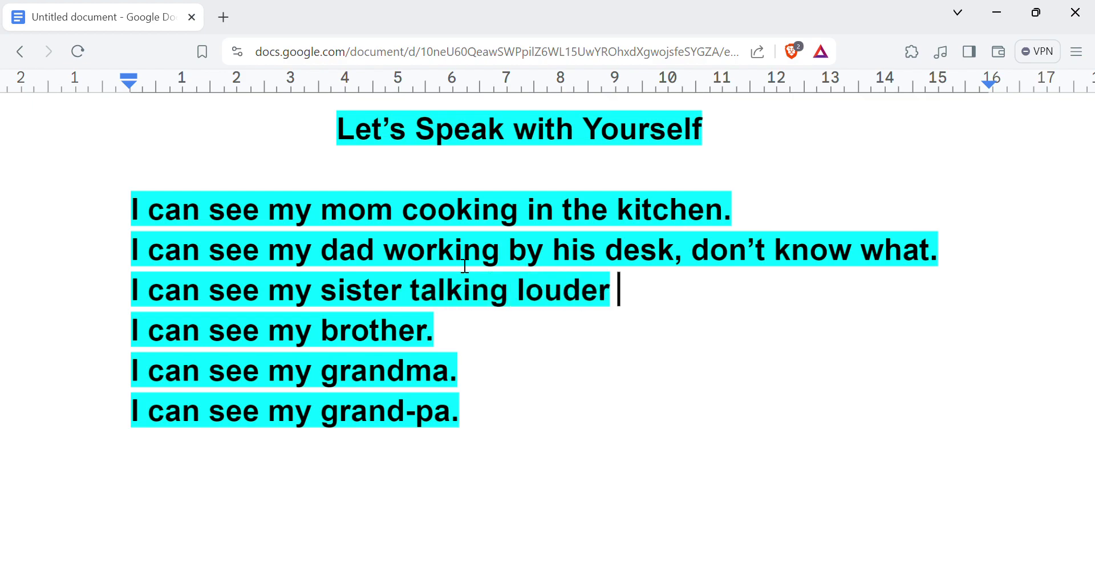
pyautogui.write('over the p')
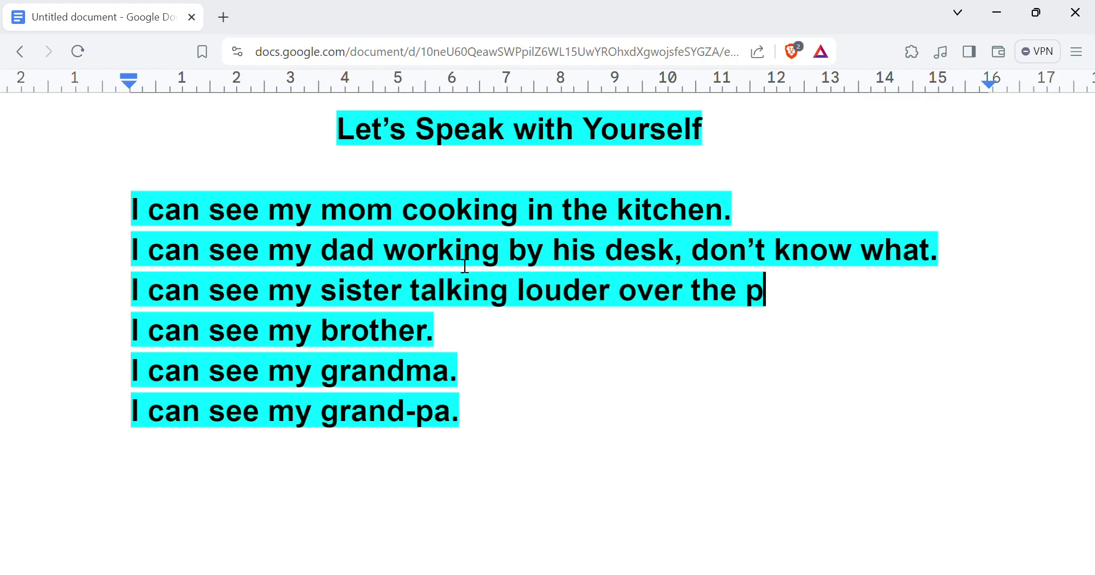
pyautogui.write('hone with someo')
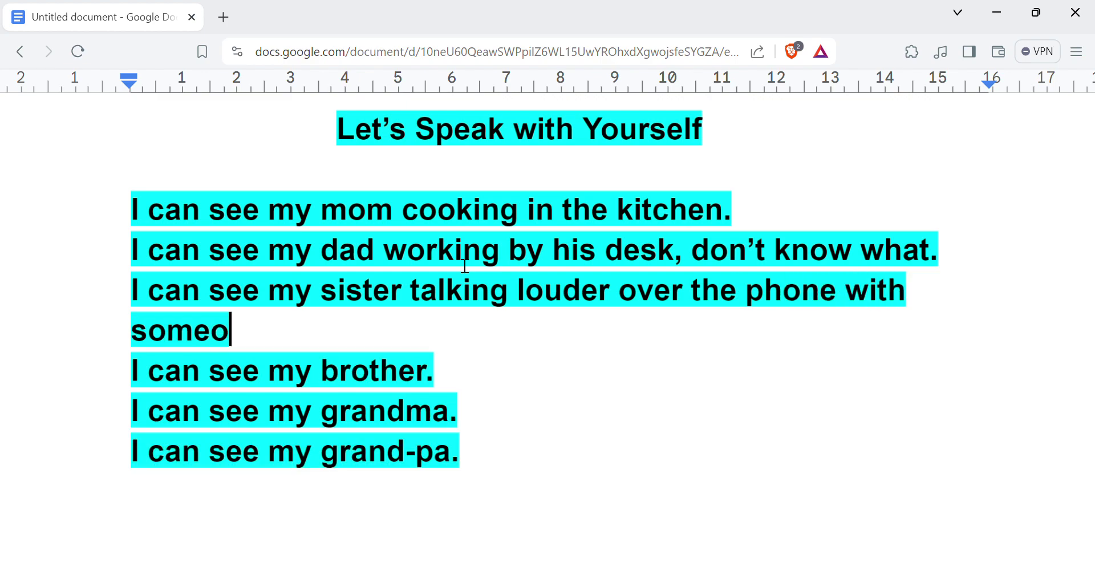
pyautogui.write("ne I don't know.")
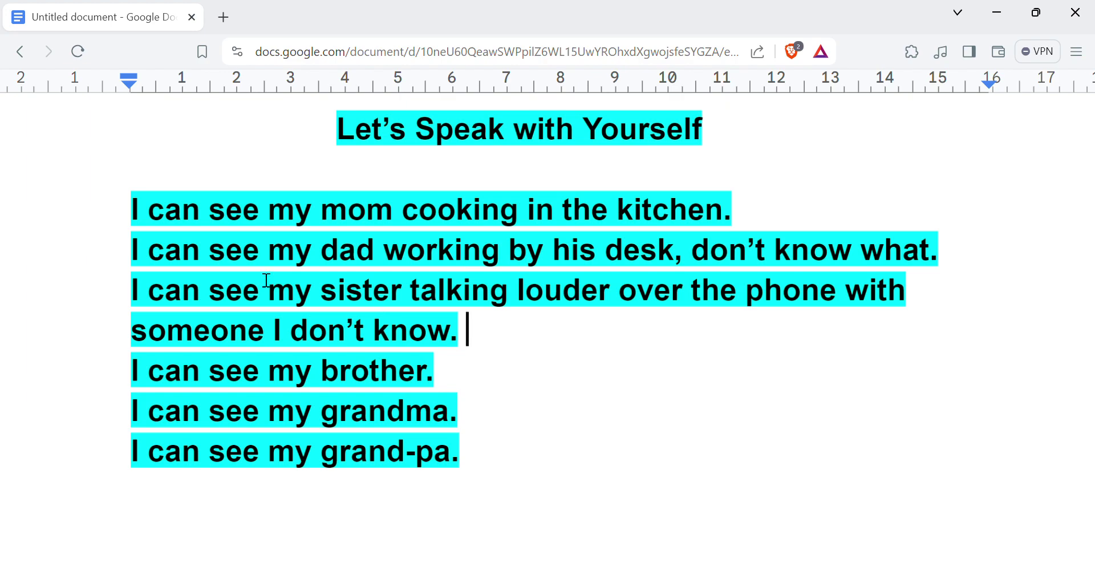
# Extend the brother sentence with 'being lazy on the couch.'.
pyautogui.click(458, 382)
pyautogui.press('BackSpace')
pyautogui.write('being')
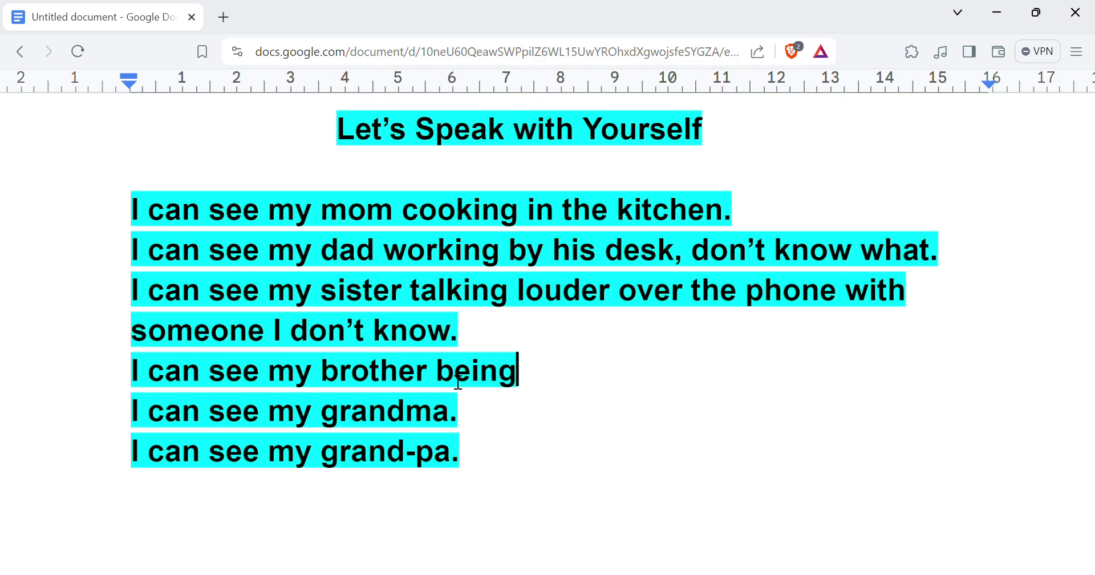
pyautogui.write(' lazy on the couch')
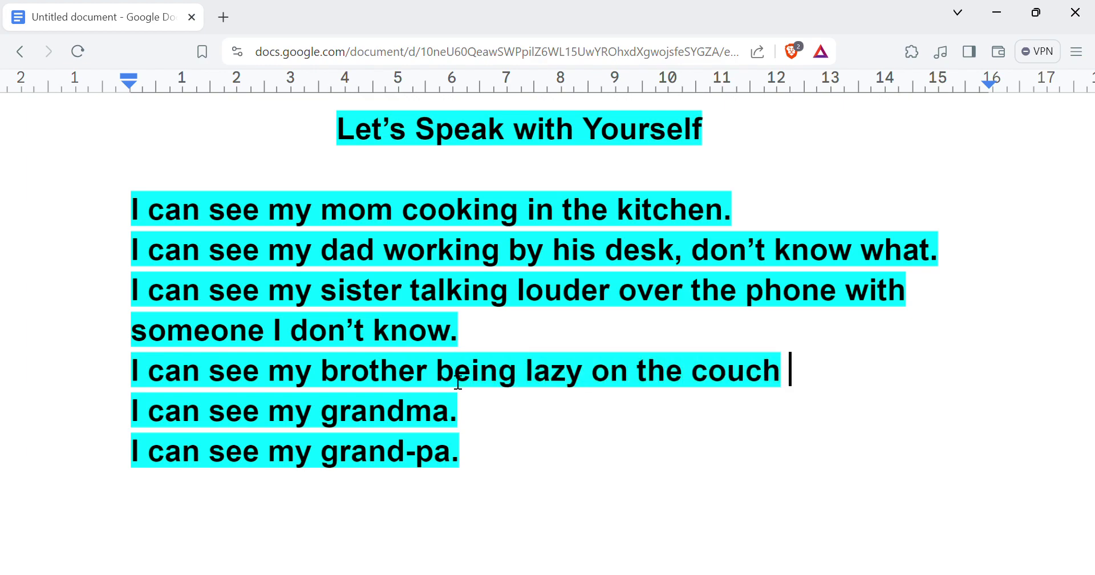
pyautogui.press('BackSpace')
pyautogui.write('.')
# Extend the grandma sentence with 'sewing a hat for my brother.'.
pyautogui.press('Down')
pyautogui.press('BackSpace')
pyautogui.write('sewing ')
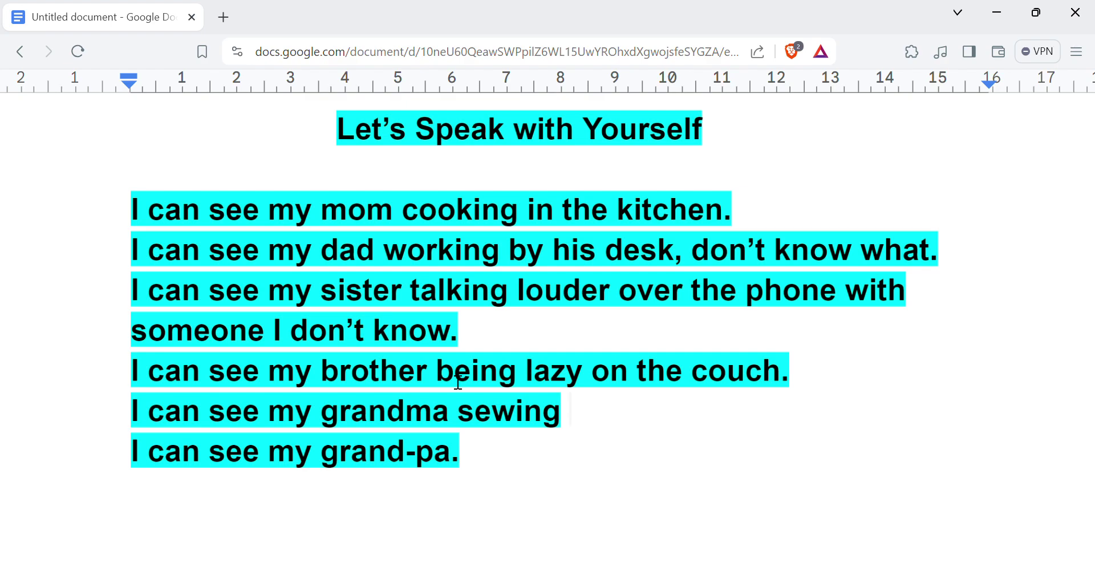
pyautogui.write('a hat for ')
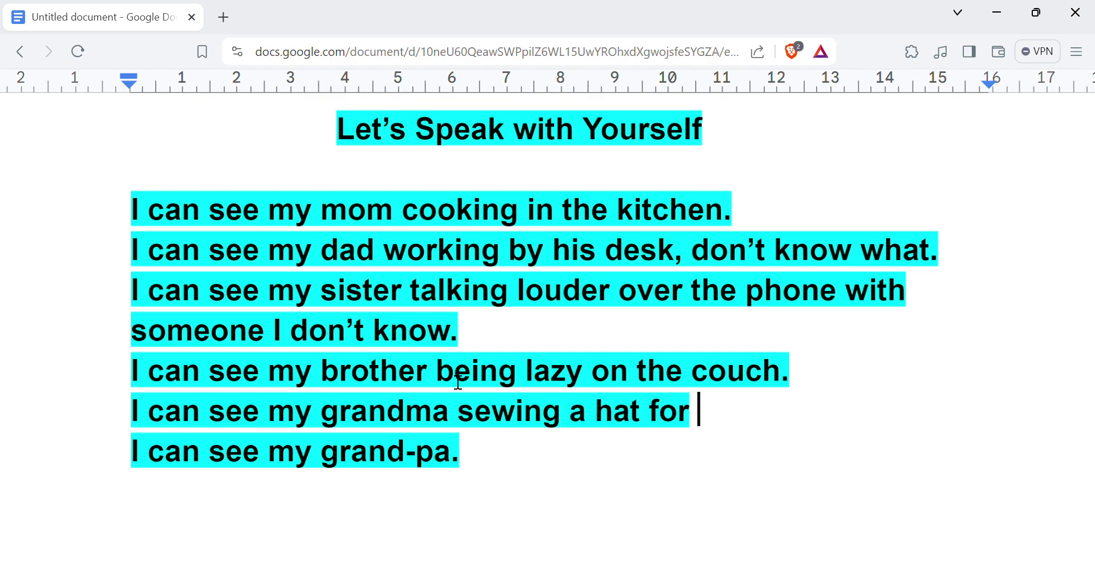
pyautogui.write('my brother')
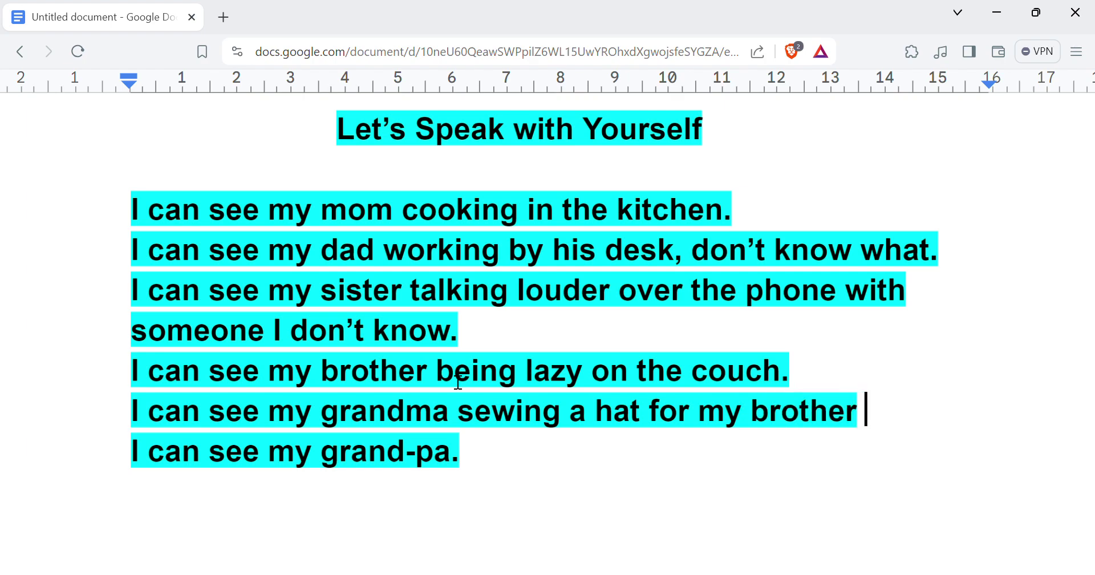
pyautogui.press('BackSpace')
pyautogui.write('.')
# Change the last line from 'grand-pa' to begin 'grandpa reading'.
pyautogui.press('Down')
pyautogui.press('BackSpace')
pyautogui.press('BackSpace')
pyautogui.press('BackSpace')
pyautogui.press('BackSpace')
pyautogui.write('pa reading s')
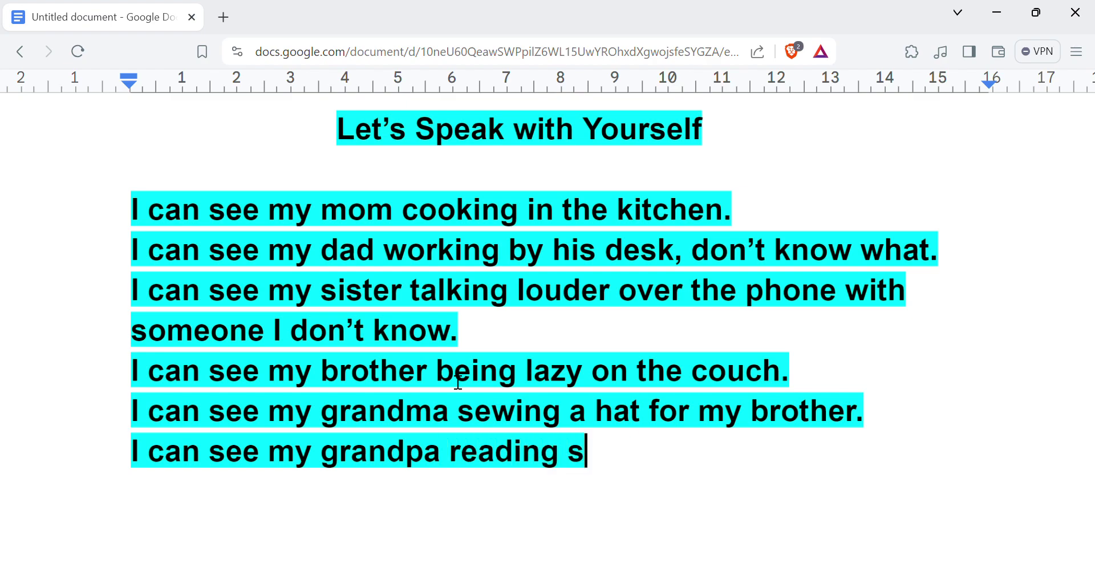
pyautogui.press('BackSpace')
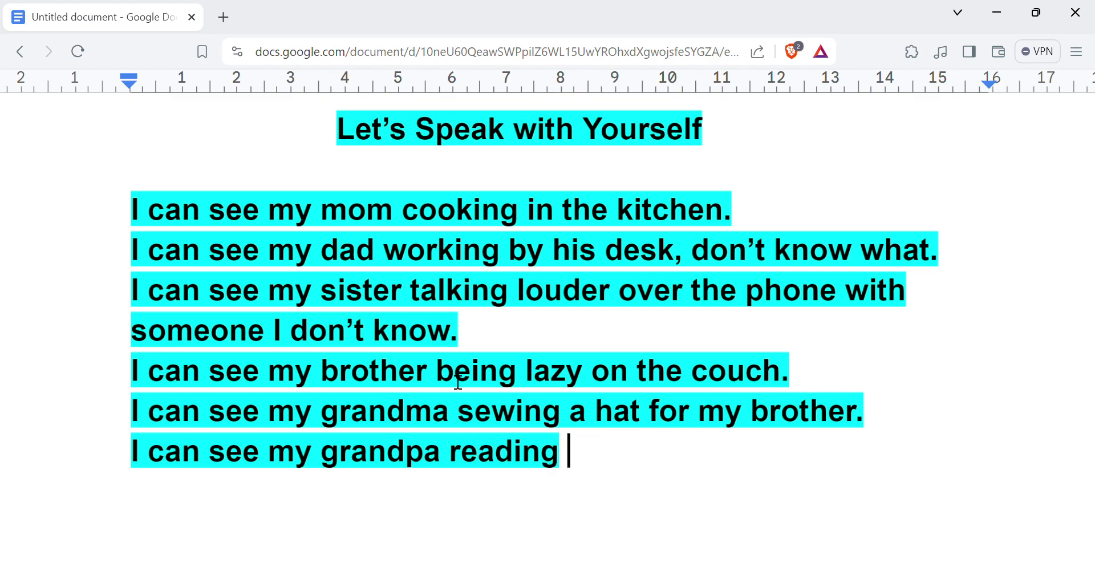